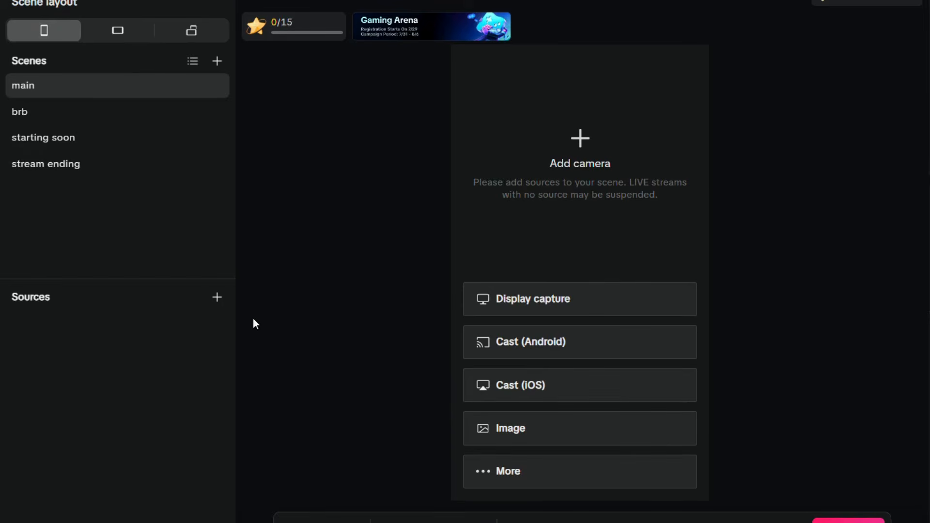
- Add 'static backgorund (7)' from SAKURAOVERLAYKIT > CUSTOM_OVERLAY_KIT as an Image source
{"action": "left_click", "coordinate": [217, 298]}
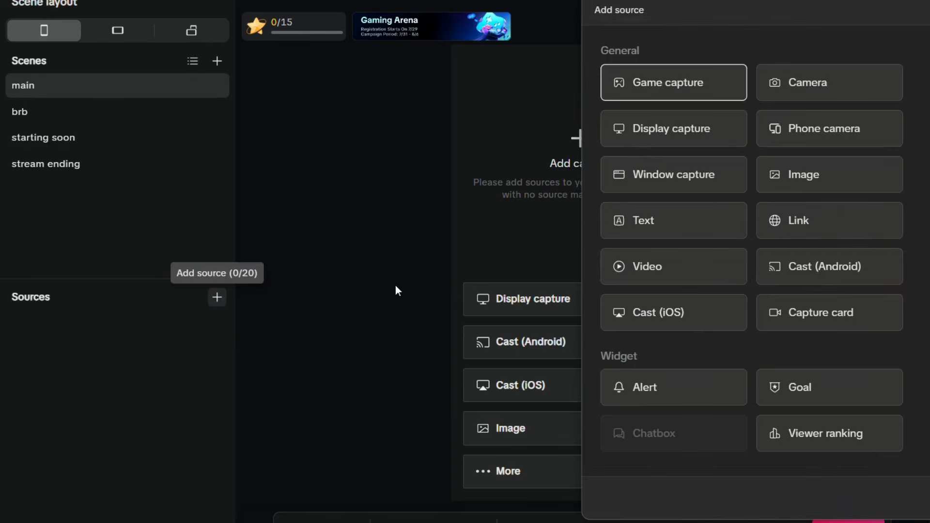
{"action": "left_click", "coordinate": [821, 179]}
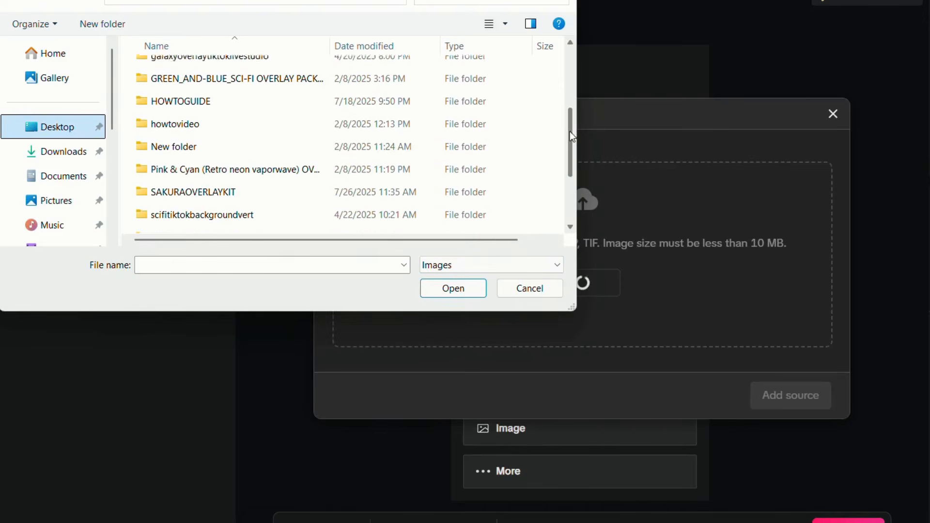
{"action": "left_click", "coordinate": [275, 189]}
{"action": "double_click", "coordinate": [274, 189]}
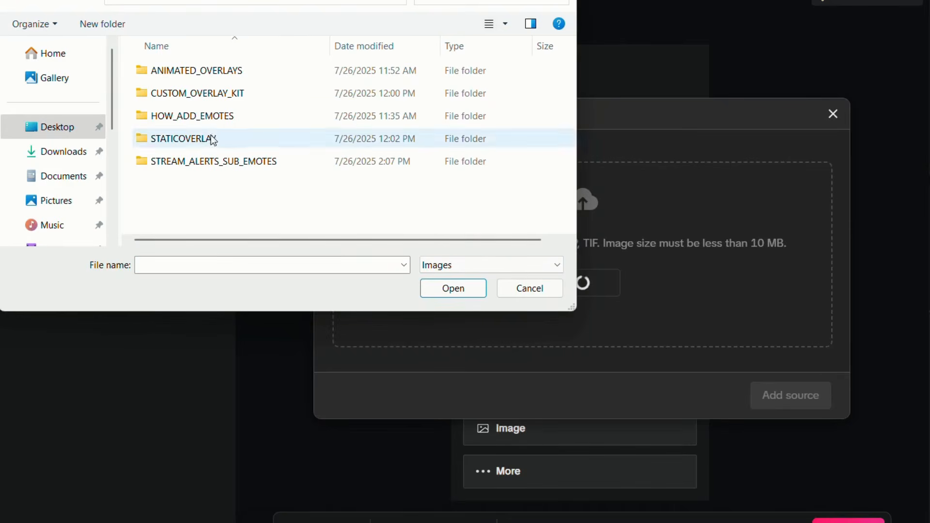
{"action": "double_click", "coordinate": [284, 97]}
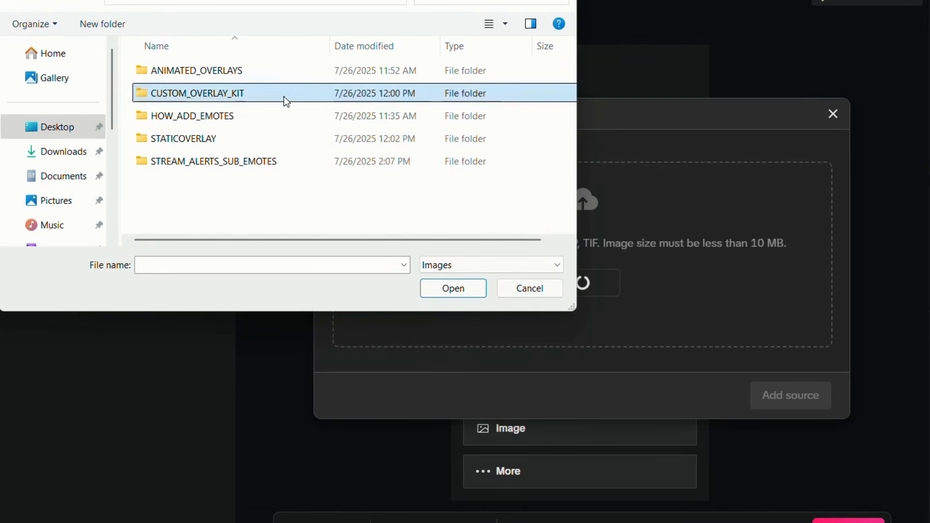
{"action": "left_click", "coordinate": [519, 85]}
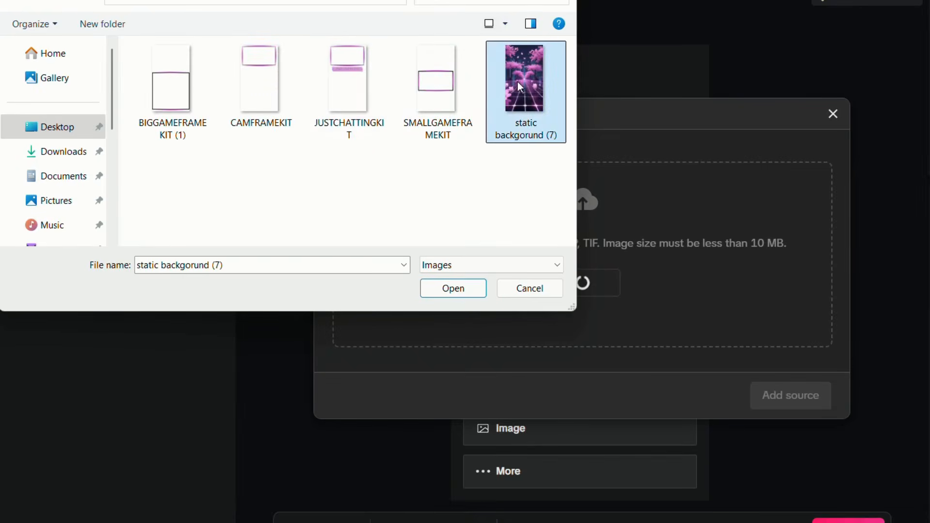
{"action": "left_click", "coordinate": [443, 289]}
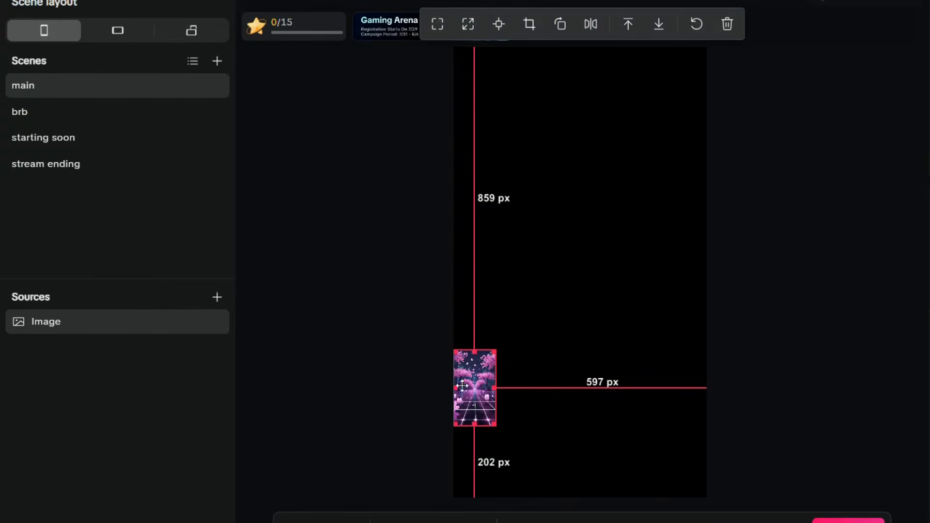
- Drag the cherry-blossom image's corner until it covers the full vertical canvas, then deselect it
{"action": "left_click_drag", "start_coordinate": [473, 397], "coordinate": [612, 489]}
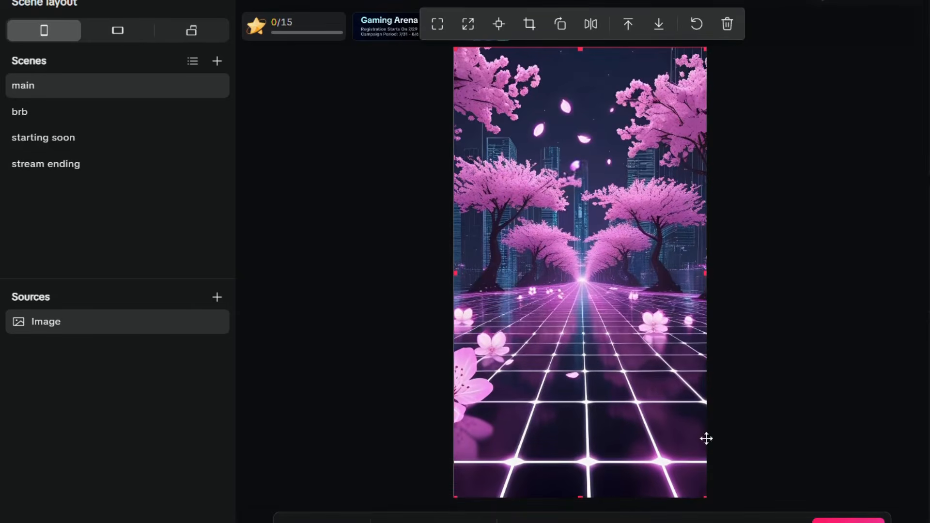
{"action": "left_click", "coordinate": [832, 386]}
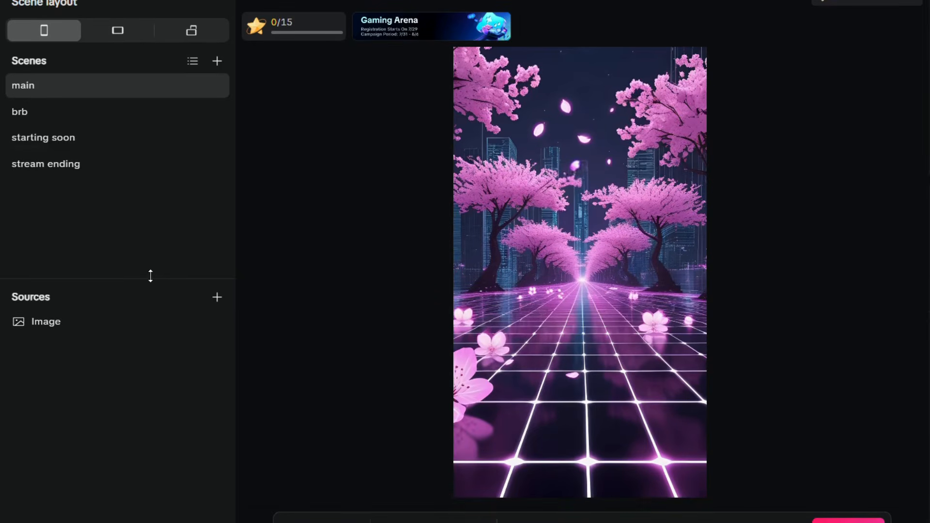
- Add the webcam as a Camera source after reviewing its Enhance and Effects settings
{"action": "left_click", "coordinate": [215, 297]}
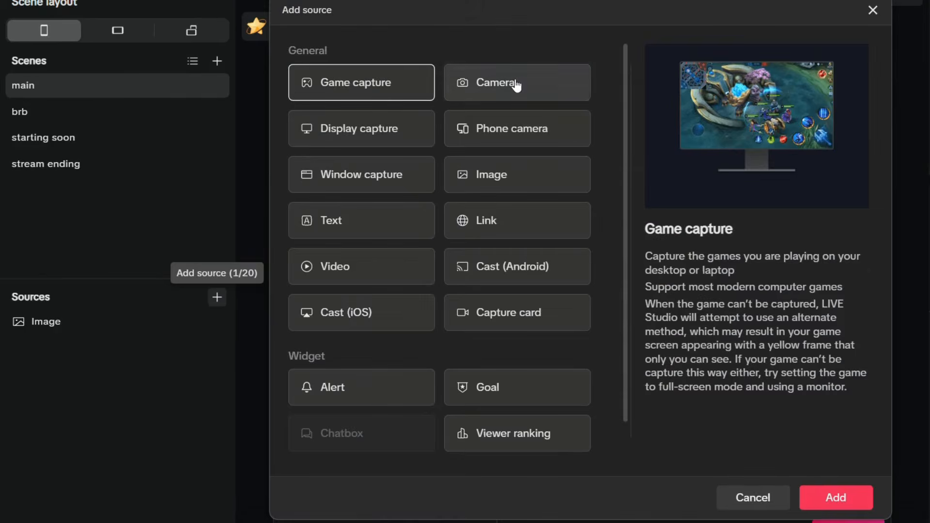
{"action": "left_click", "coordinate": [516, 86]}
{"action": "left_click", "coordinate": [833, 504]}
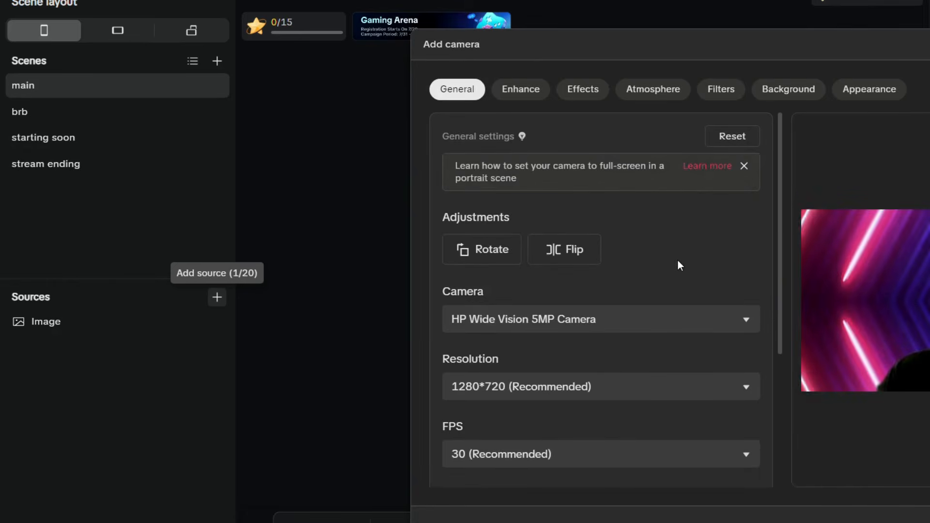
{"action": "left_click", "coordinate": [523, 93]}
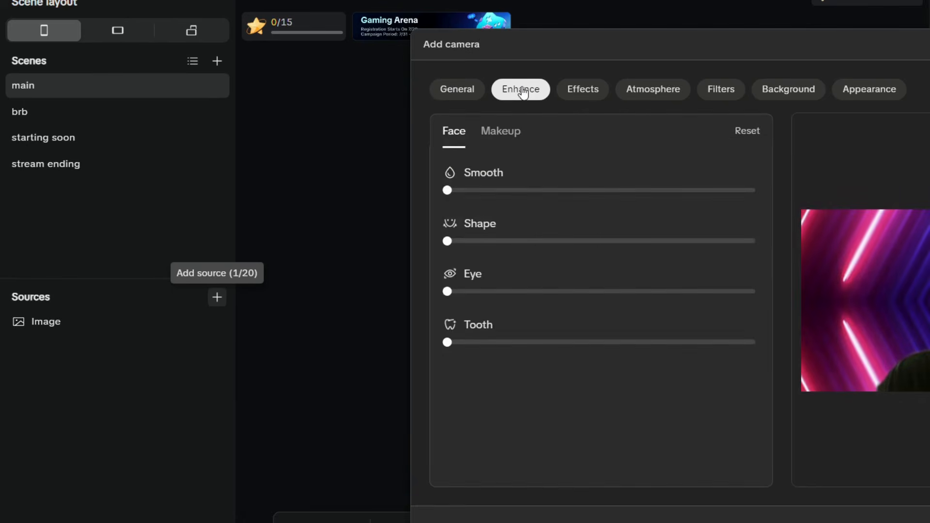
{"action": "left_click", "coordinate": [578, 90]}
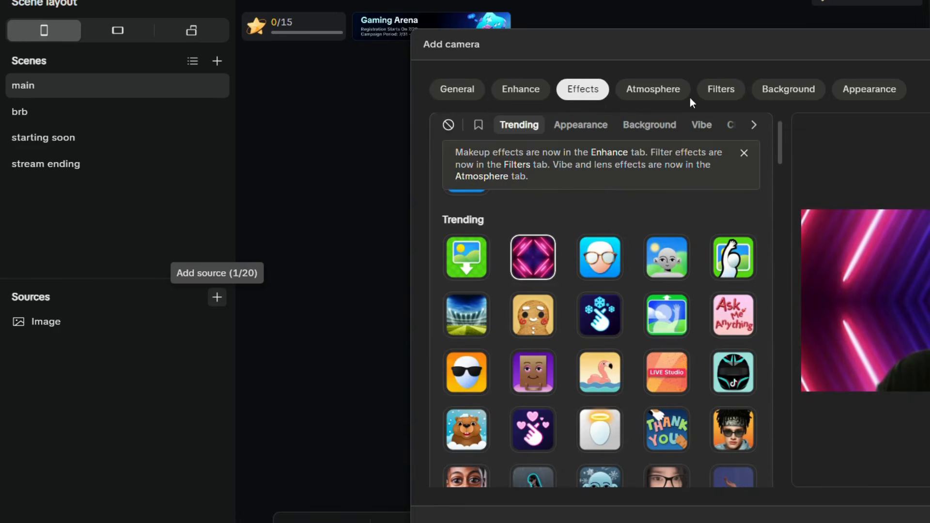
{"action": "left_click", "coordinate": [462, 99]}
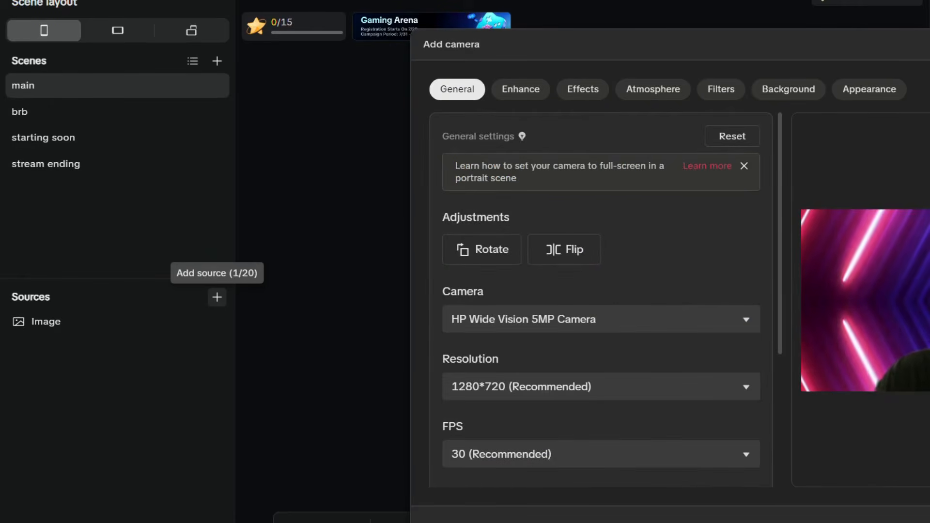
{"action": "left_click", "coordinate": [929, 522]}
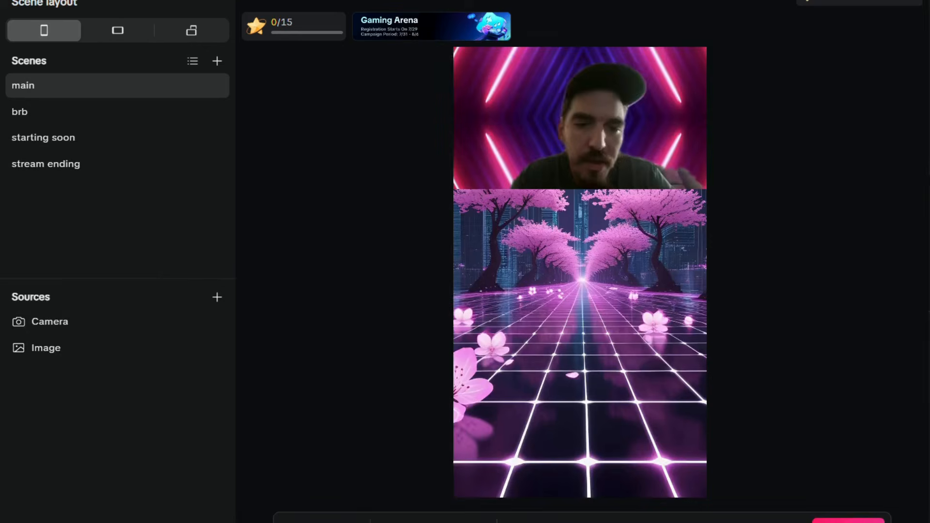
- Shrink the webcam and move it slightly down from the top edge over the blossoms
{"action": "left_click", "coordinate": [660, 154]}
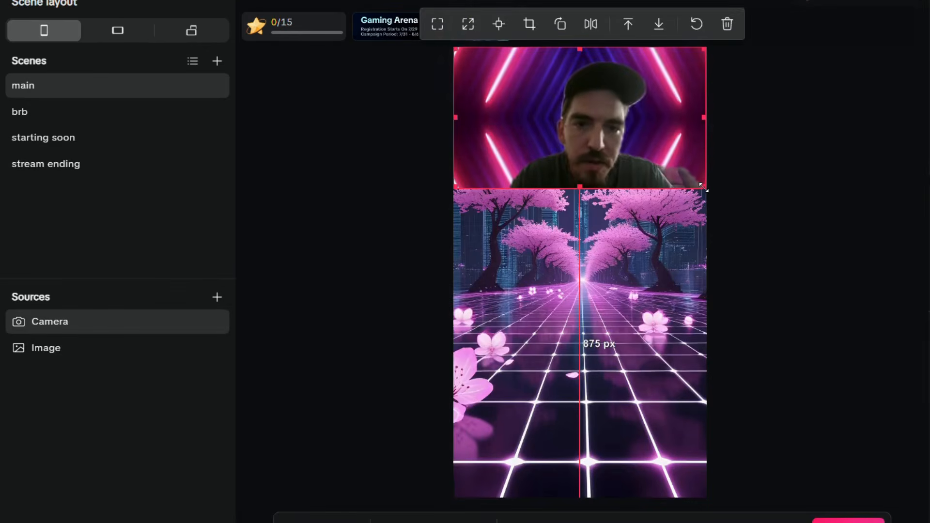
{"action": "left_click_drag", "start_coordinate": [700, 182], "coordinate": [645, 163]}
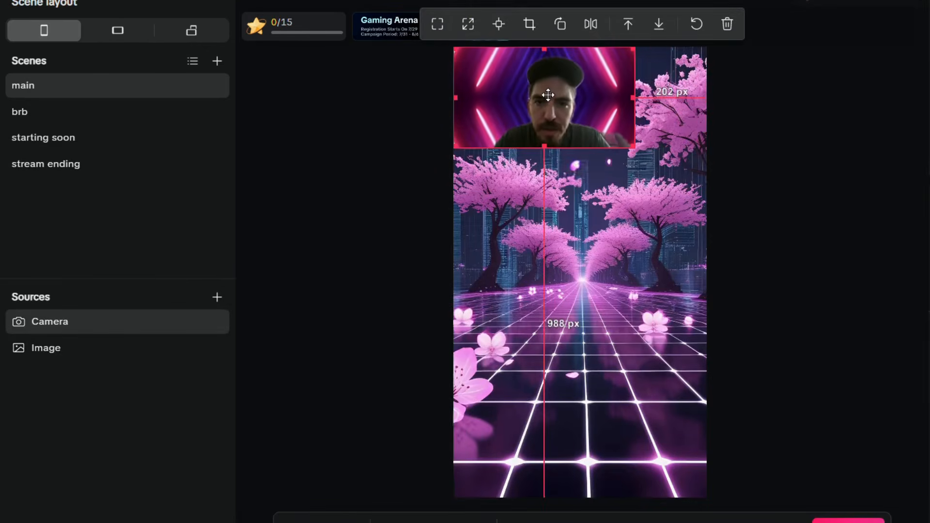
{"action": "left_click_drag", "start_coordinate": [548, 95], "coordinate": [576, 109]}
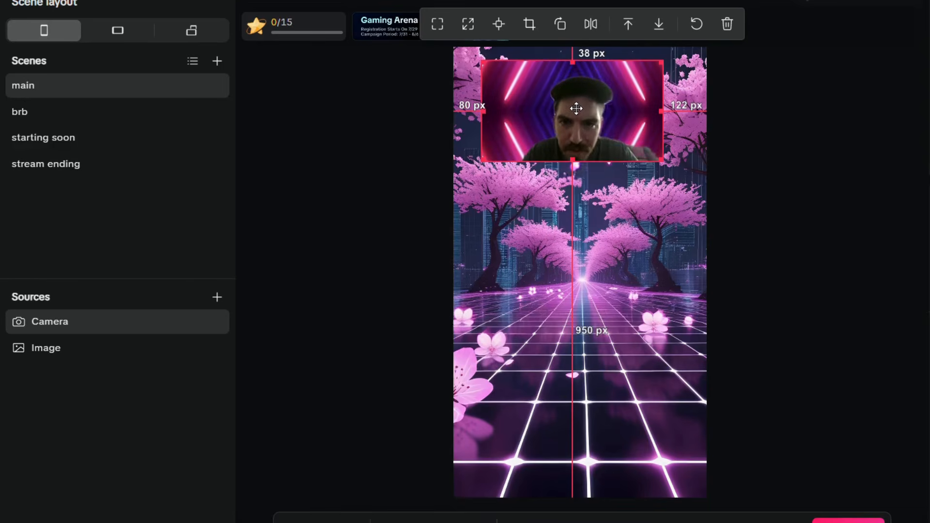
{"action": "left_click", "coordinate": [221, 302]}
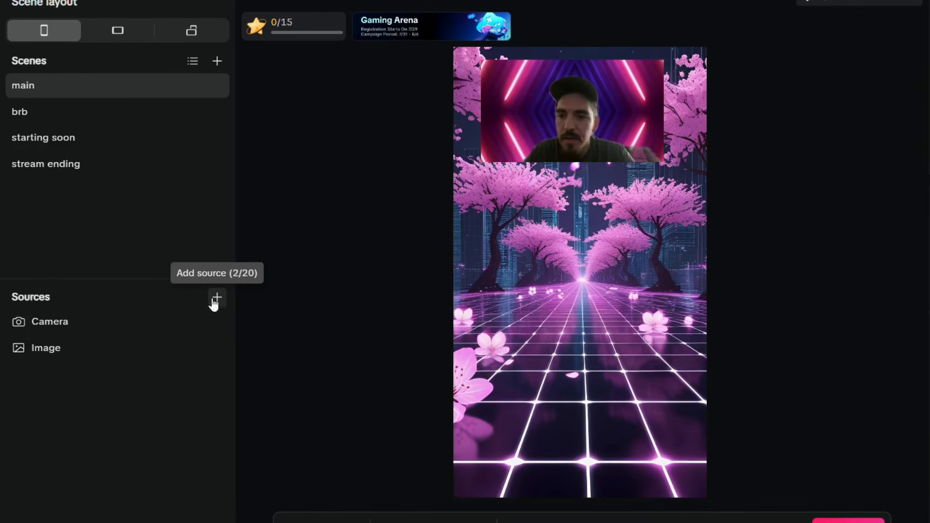
- Add a Window capture source targeting the Google Chrome (chrome.exe) window
{"action": "left_click", "coordinate": [217, 297]}
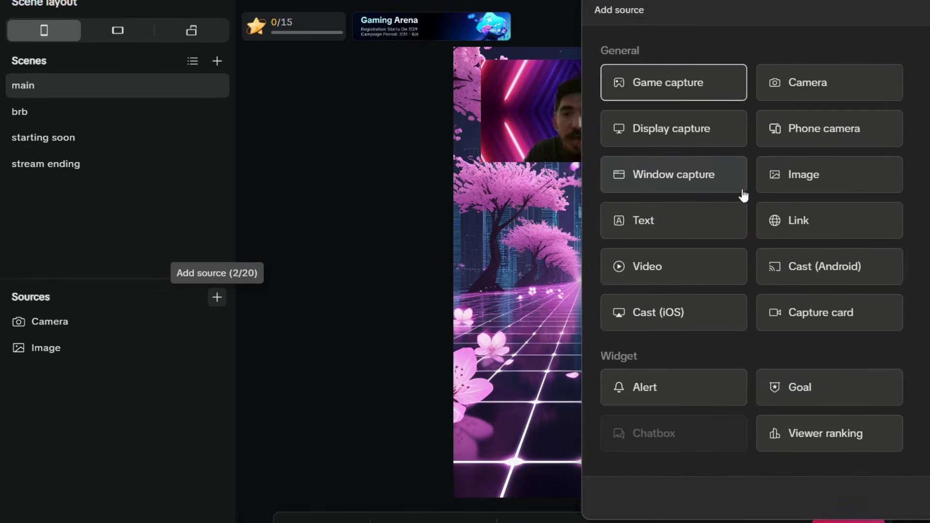
{"action": "left_click", "coordinate": [692, 188]}
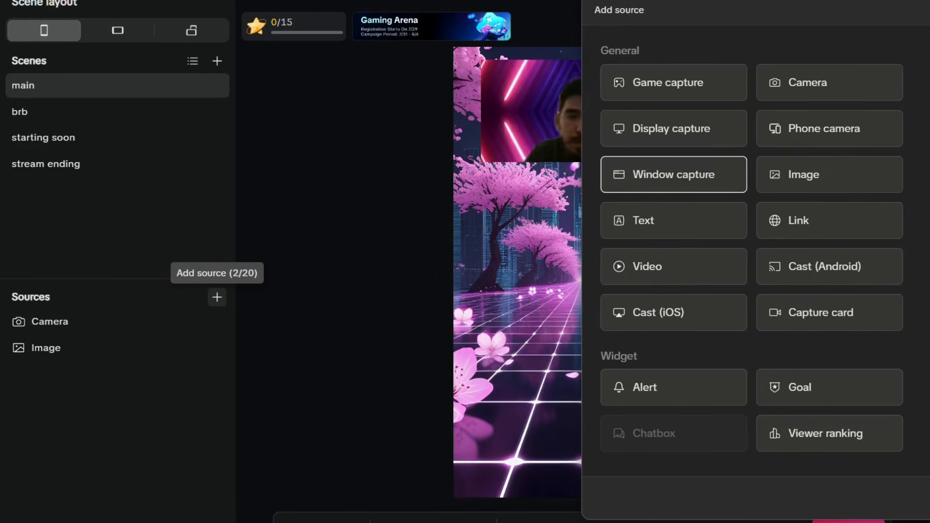
{"action": "left_click", "coordinate": [689, 184]}
{"action": "left_click", "coordinate": [714, 260]}
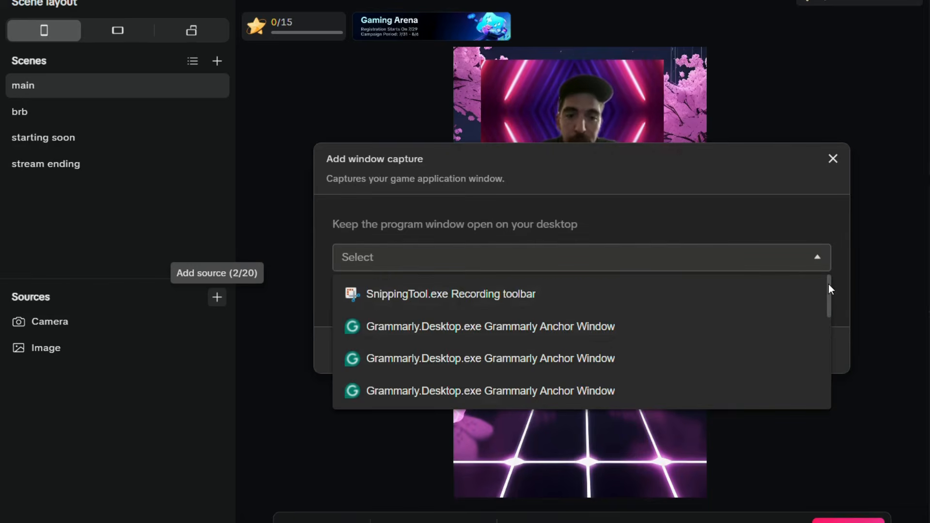
{"action": "left_click_drag", "start_coordinate": [828, 284], "coordinate": [840, 401]}
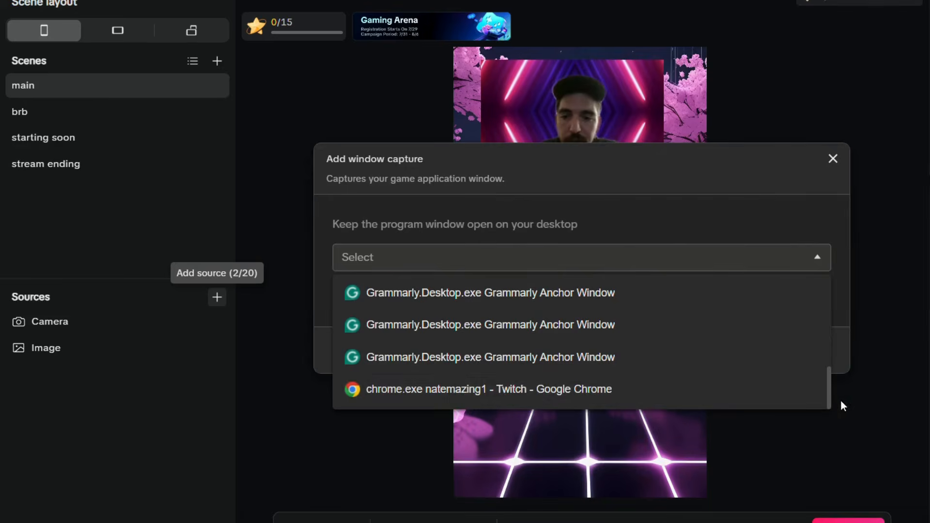
{"action": "left_click", "coordinate": [587, 400]}
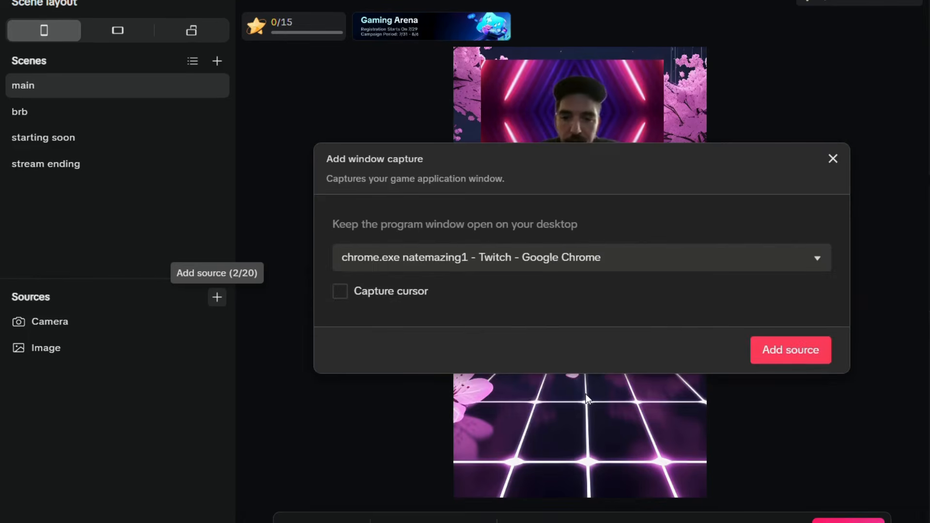
{"action": "left_click", "coordinate": [775, 353]}
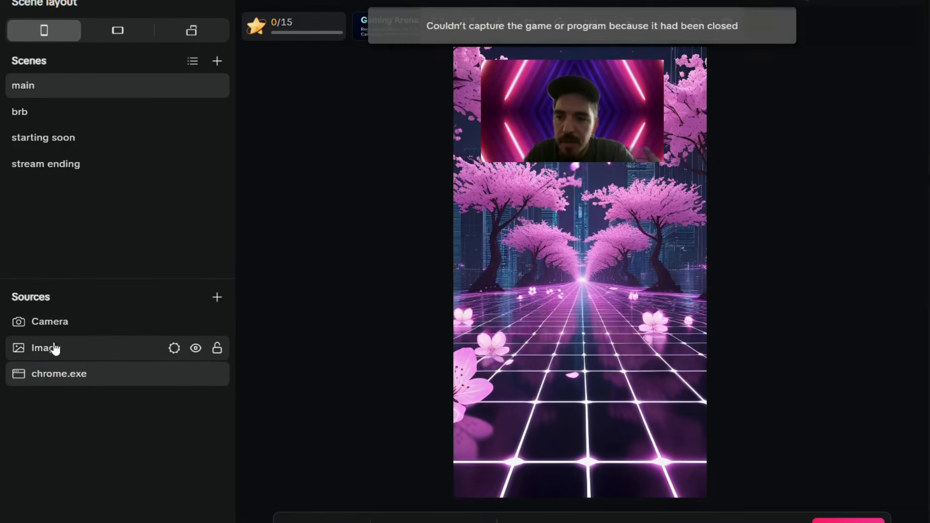
- Put the background beneath the Chrome capture, shrink and lower the capture, and nudge the webcam down
{"action": "left_click_drag", "start_coordinate": [74, 350], "coordinate": [80, 389]}
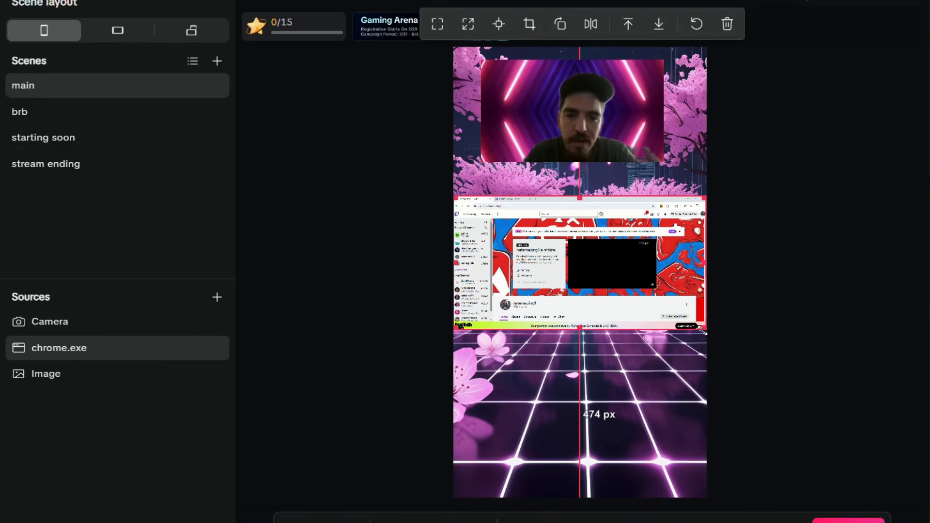
{"action": "left_click_drag", "start_coordinate": [696, 330], "coordinate": [660, 305]}
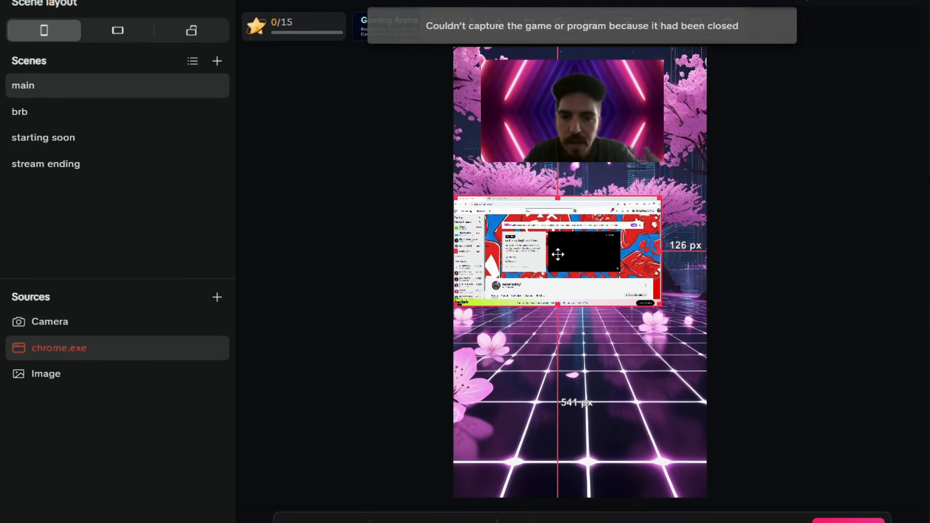
{"action": "left_click_drag", "start_coordinate": [556, 253], "coordinate": [580, 347]}
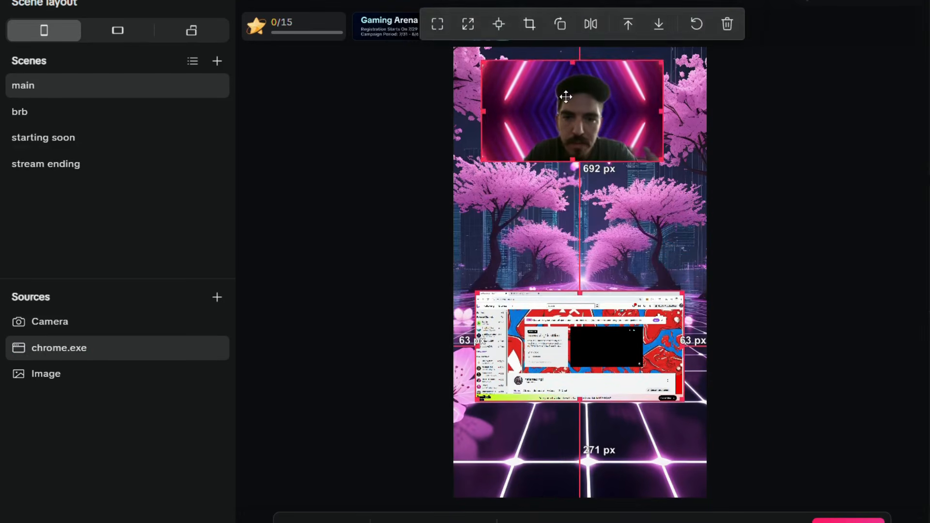
{"action": "left_click_drag", "start_coordinate": [565, 96], "coordinate": [568, 118]}
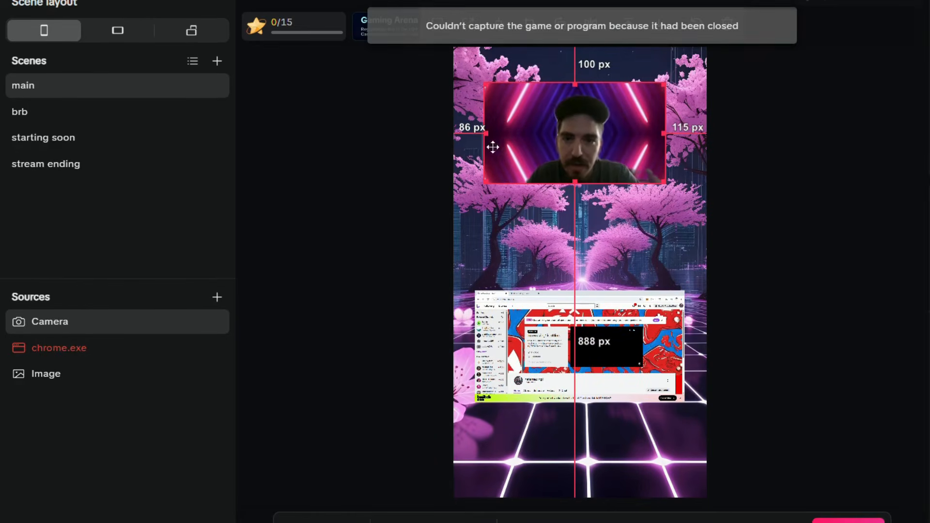
{"action": "left_click", "coordinate": [217, 298]}
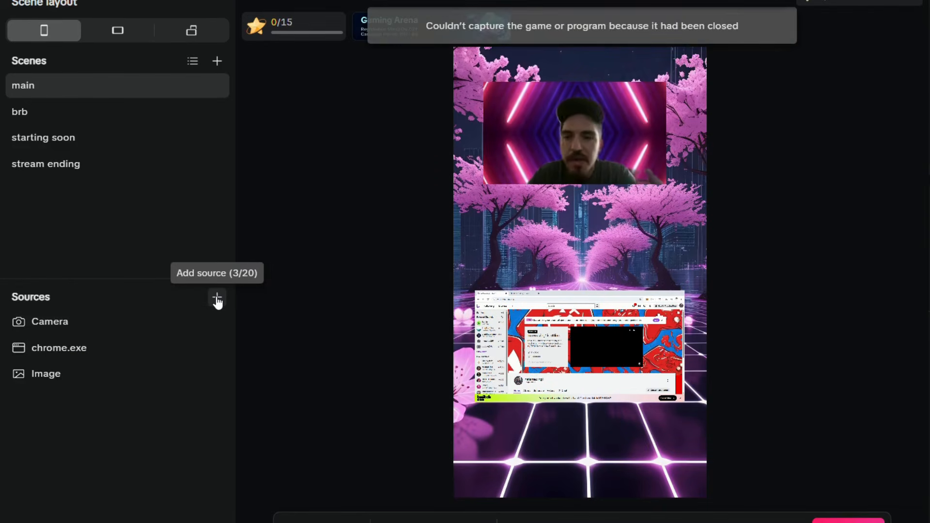
- Choose Image as a new source and open the Add image dialog's Select file browser
{"action": "left_click", "coordinate": [217, 298]}
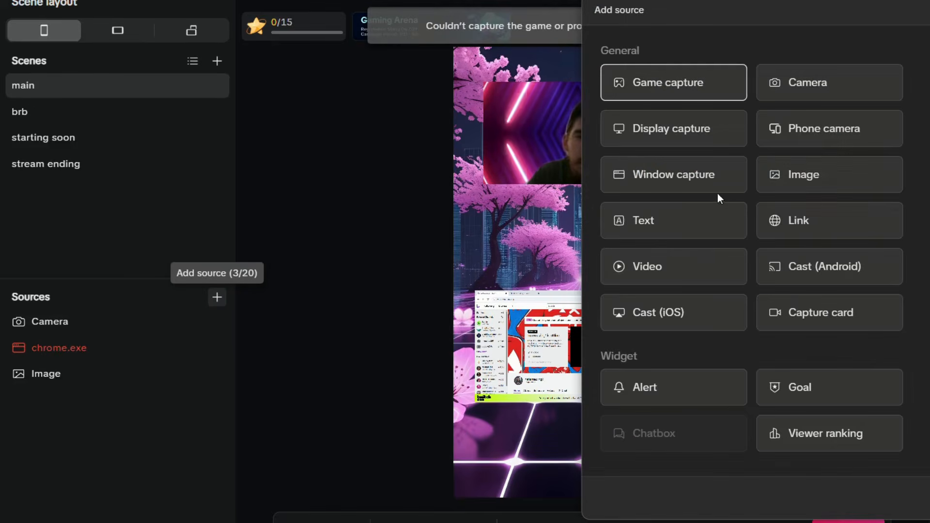
{"action": "left_click", "coordinate": [807, 183]}
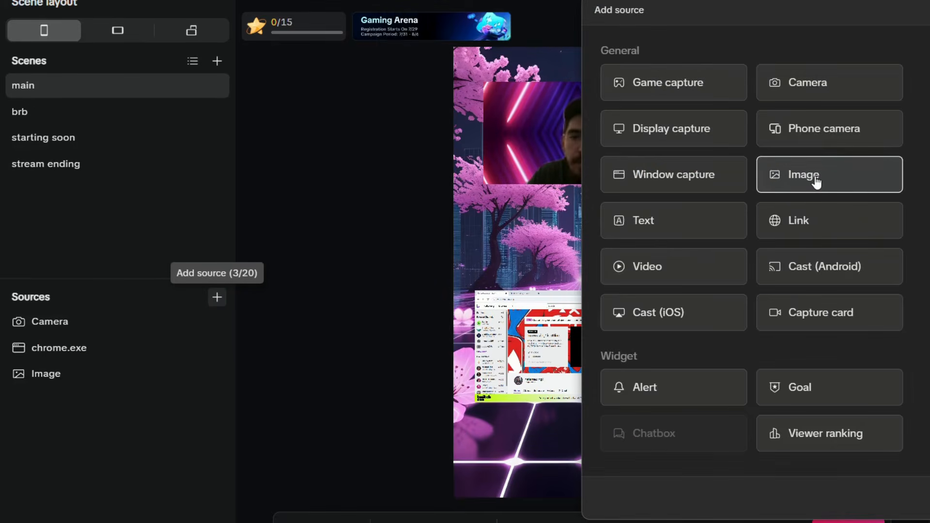
{"action": "left_click", "coordinate": [922, 498]}
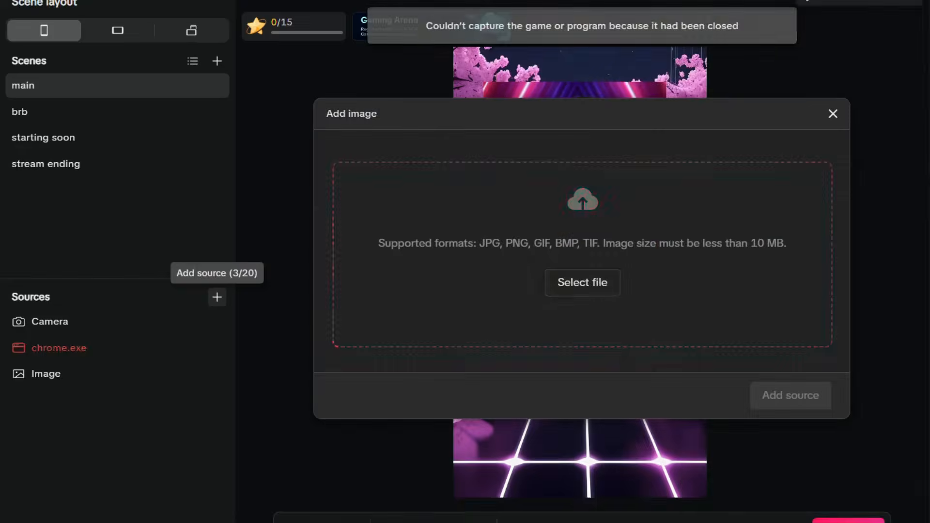
{"action": "left_click", "coordinate": [573, 290]}
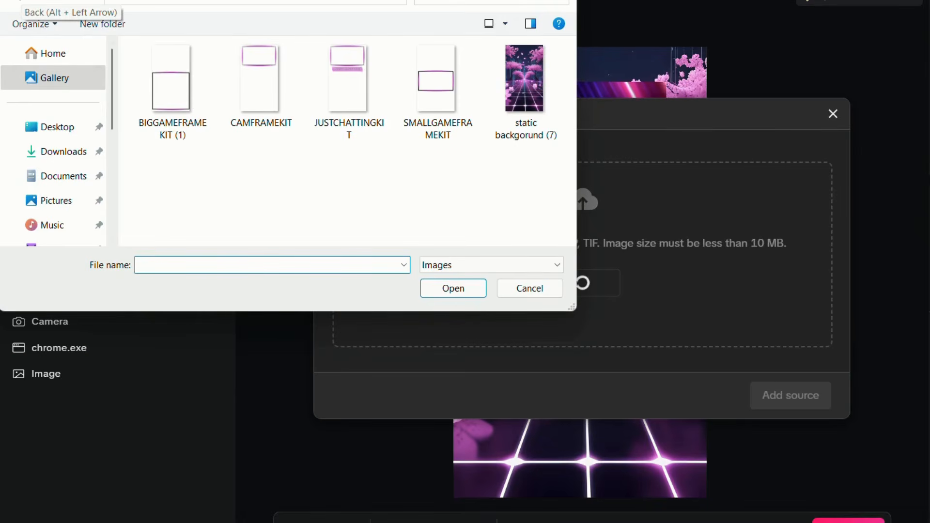
- Load cam+smallgameframe+game2 from SAKURAOVERLAYKIT > STATICOVERLAY as the new image source
{"action": "left_click", "coordinate": [67, 128]}
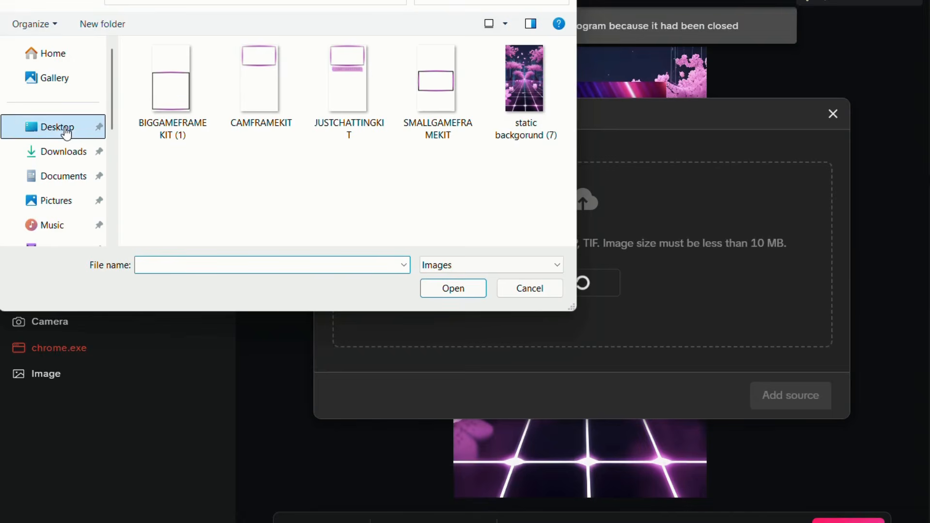
{"action": "left_click", "coordinate": [212, 223]}
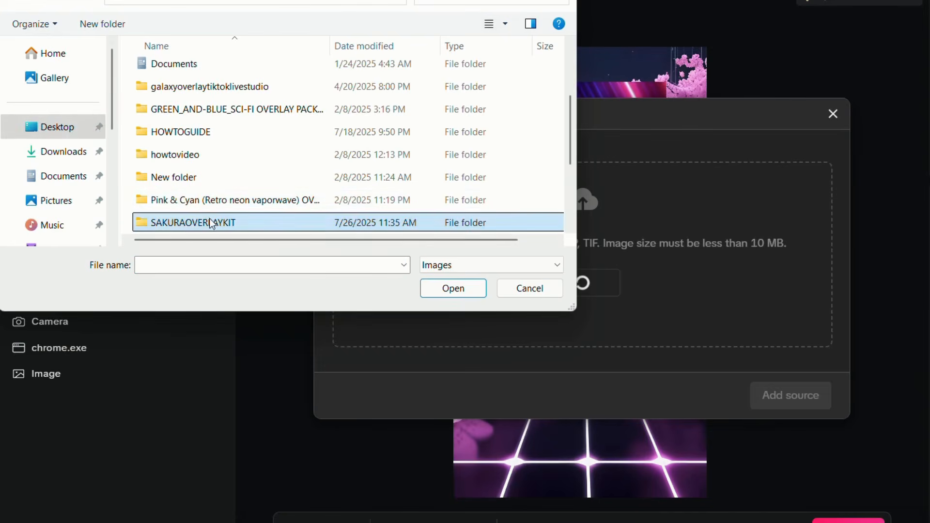
{"action": "double_click", "coordinate": [211, 223]}
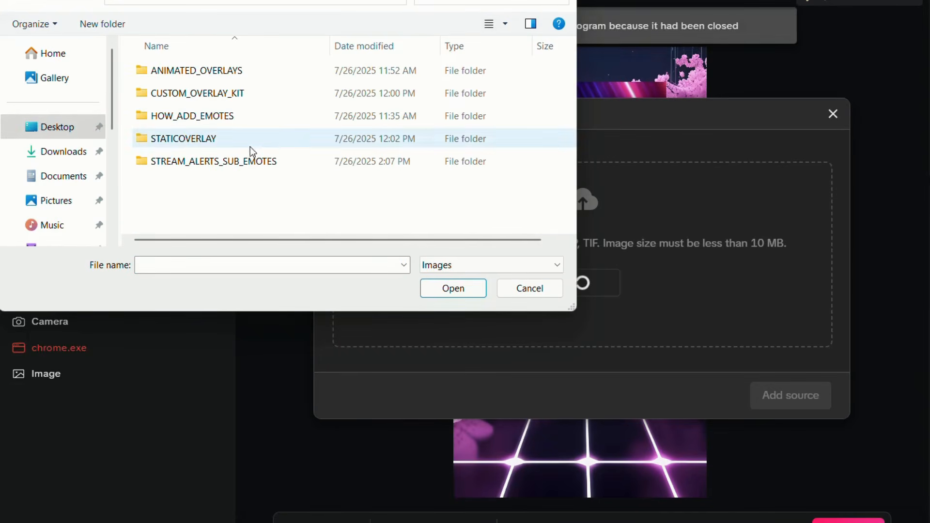
{"action": "left_click", "coordinate": [267, 138]}
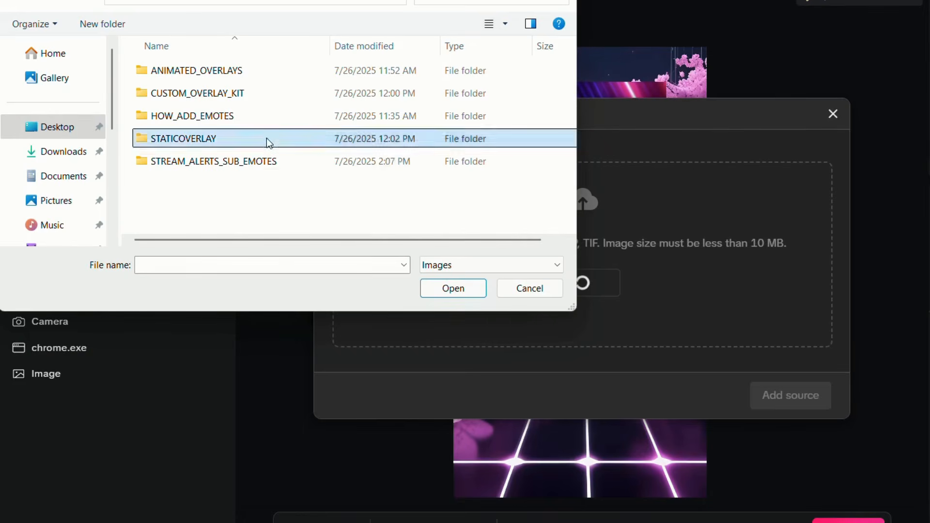
{"action": "double_click", "coordinate": [266, 138]}
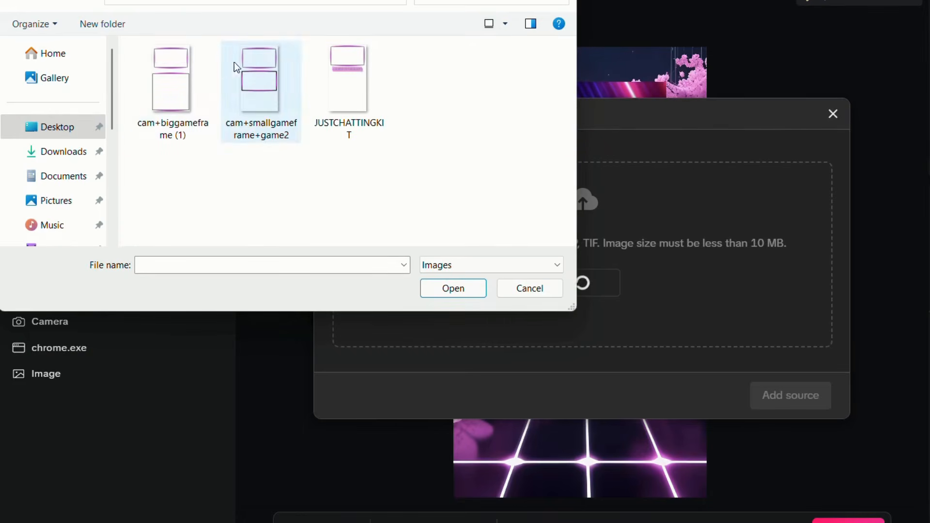
{"action": "left_click", "coordinate": [250, 88]}
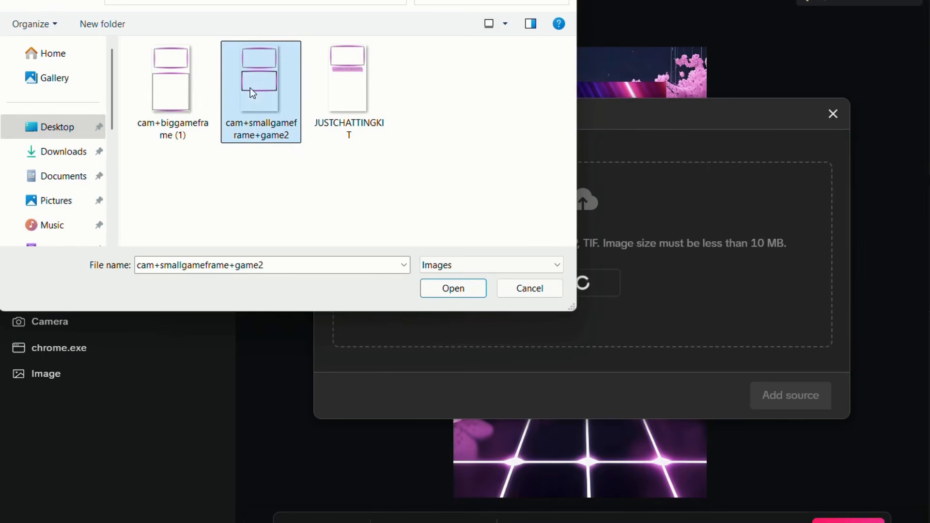
{"action": "left_click", "coordinate": [443, 293]}
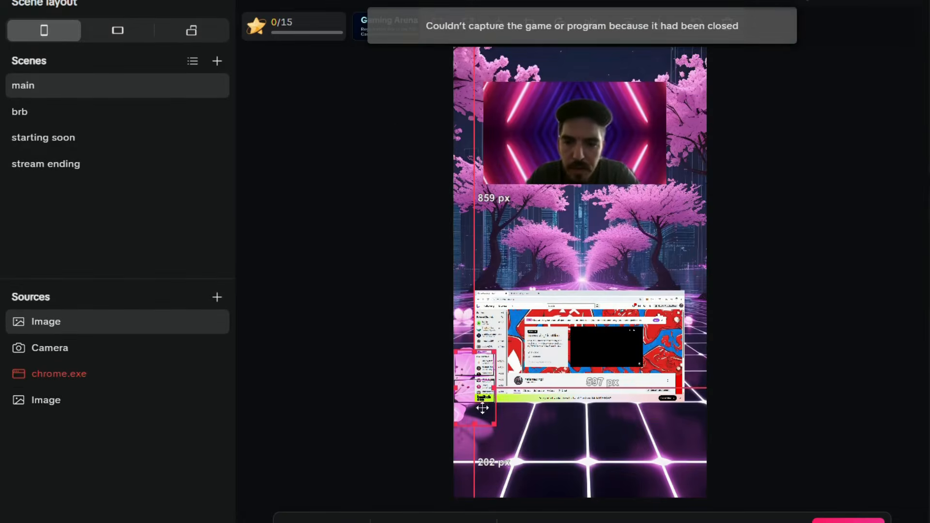
- Stretch the pink frame across the canvas, layer it below the sources, and raise the Chrome capture
{"action": "left_click_drag", "start_coordinate": [472, 400], "coordinate": [619, 470]}
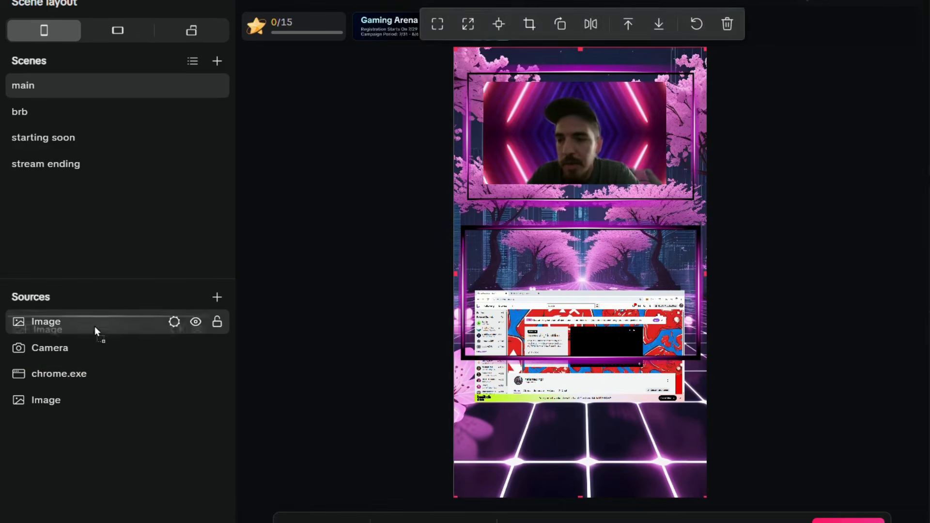
{"action": "left_click_drag", "start_coordinate": [95, 326], "coordinate": [102, 374]}
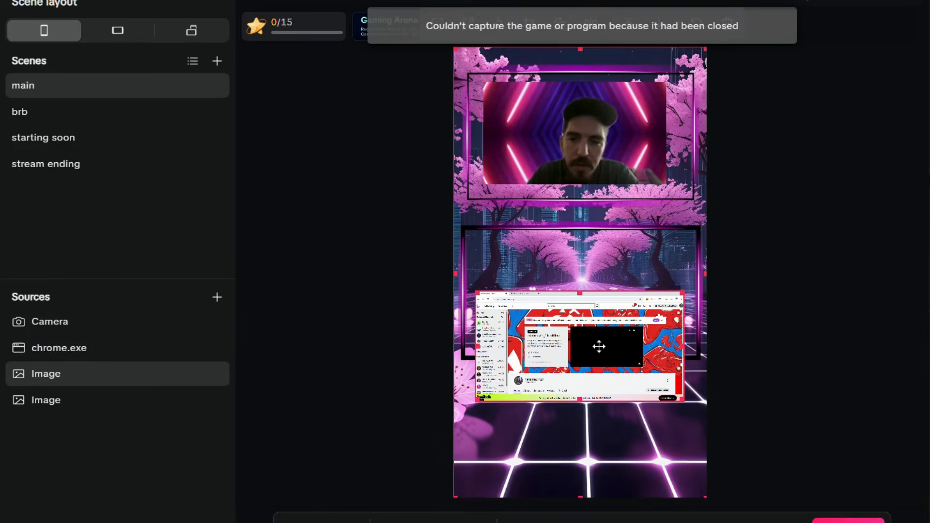
{"action": "left_click_drag", "start_coordinate": [598, 346], "coordinate": [588, 285]}
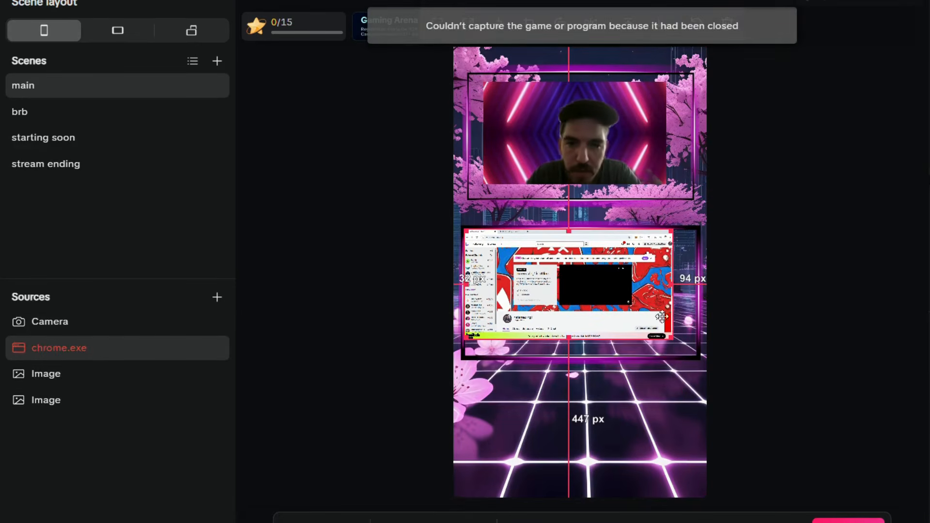
- Fit the Chrome capture and webcam into the frame's lower and top boxes, then move the frame layer to the top
{"action": "left_click_drag", "start_coordinate": [670, 338], "coordinate": [697, 352]}
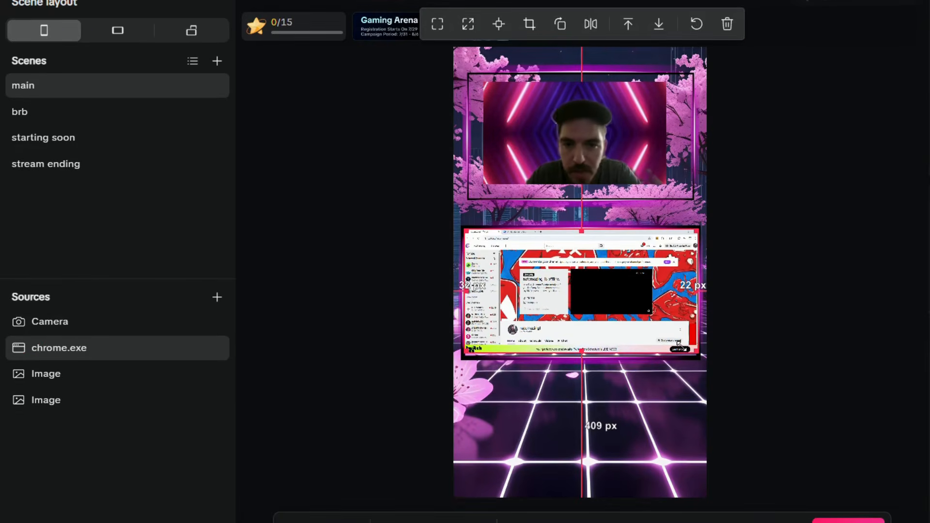
{"action": "left_click_drag", "start_coordinate": [626, 305], "coordinate": [624, 307]}
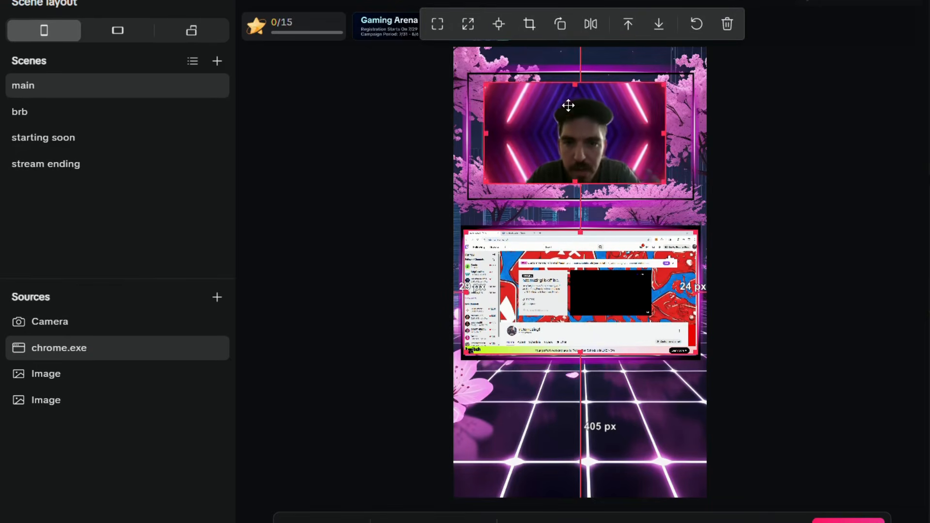
{"action": "mouse_move", "coordinate": [568, 105]}
{"action": "left_mouse_down"}
{"action": "mouse_move", "coordinate": [566, 115]}
{"action": "mouse_move", "coordinate": [556, 95]}
{"action": "mouse_move", "coordinate": [551, 105]}
{"action": "left_mouse_up"}
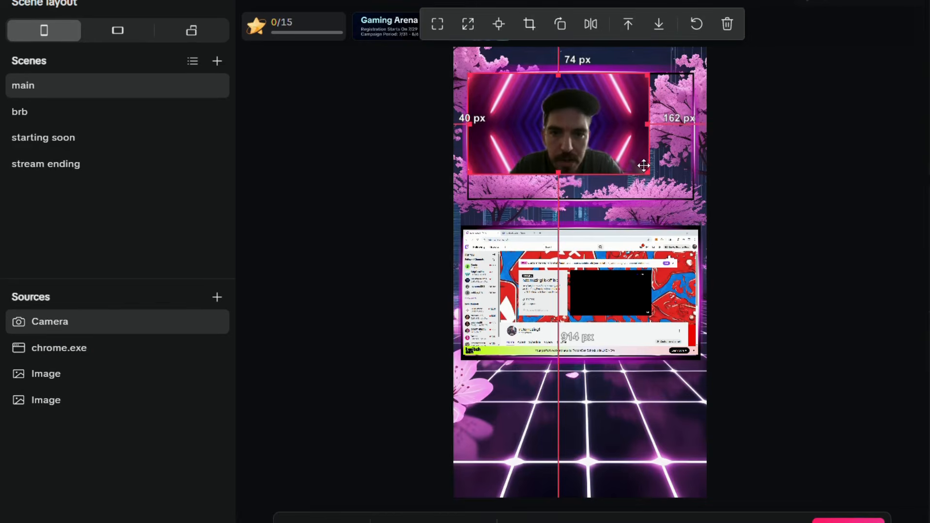
{"action": "left_click_drag", "start_coordinate": [647, 171], "coordinate": [674, 190]}
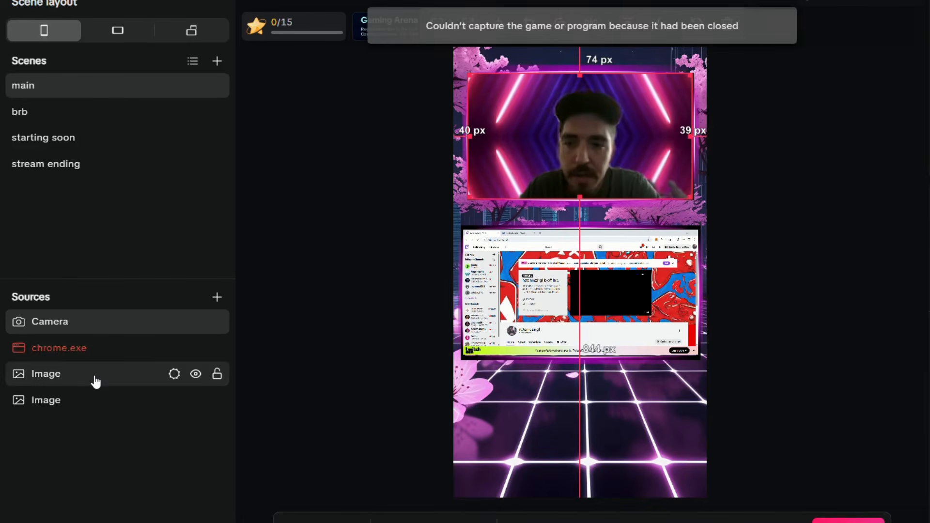
{"action": "left_click_drag", "start_coordinate": [96, 382], "coordinate": [97, 324]}
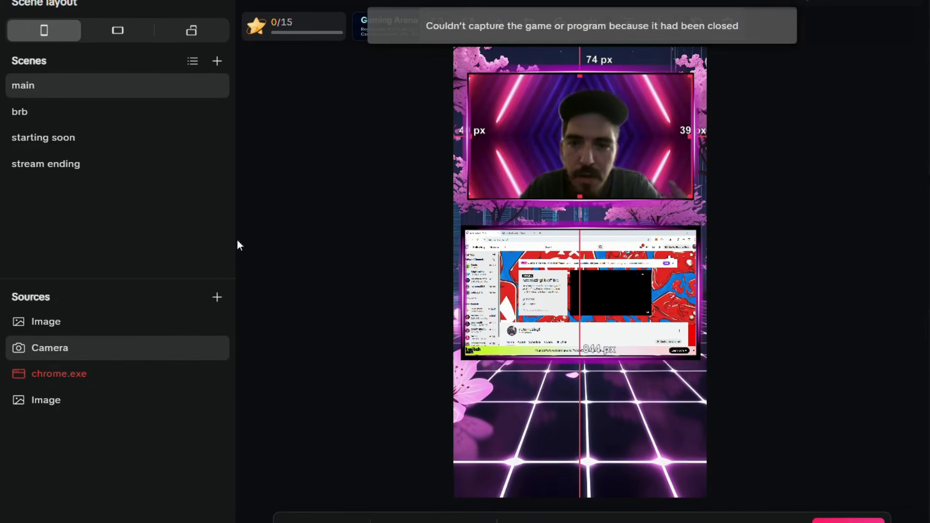
{"action": "left_click", "coordinate": [839, 384]}
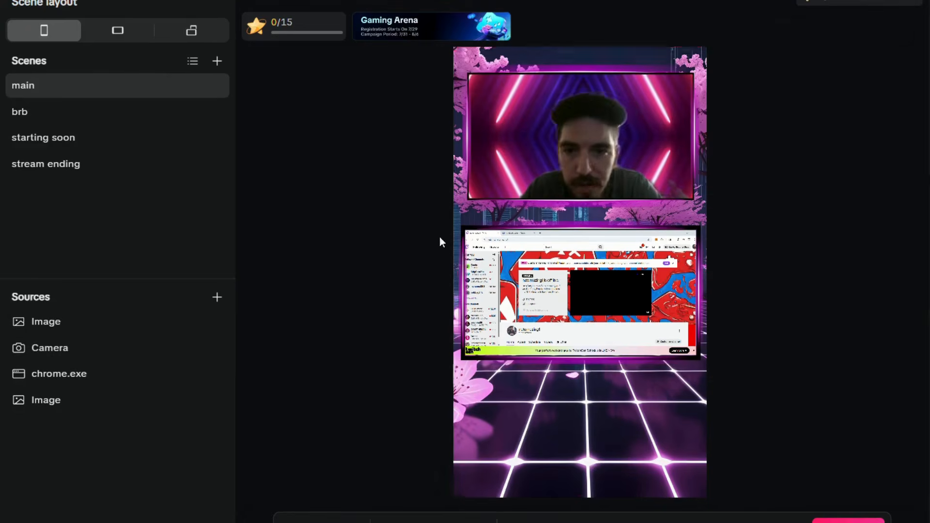
- Deselect the canvas source, open the brb scene, and close the battery warning to show BE RIGHT BACK
{"action": "left_click", "coordinate": [424, 127]}
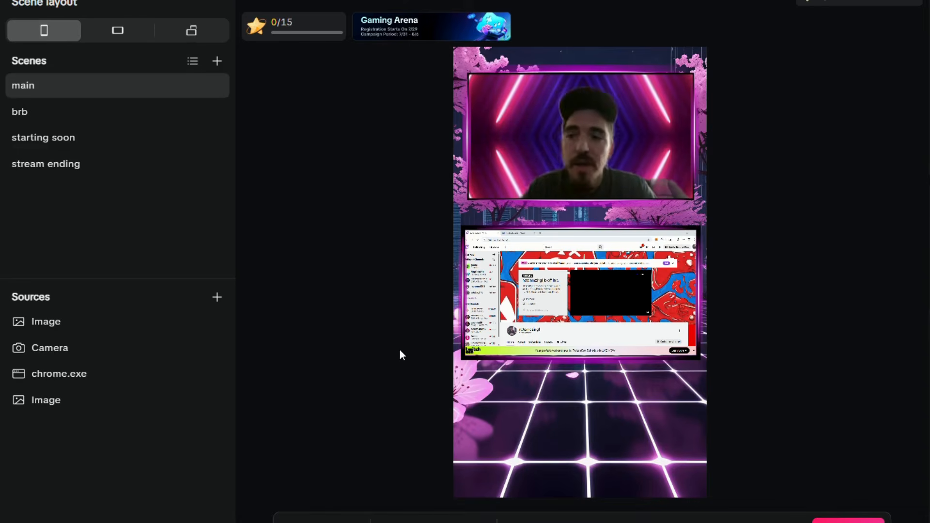
{"action": "left_click", "coordinate": [80, 115]}
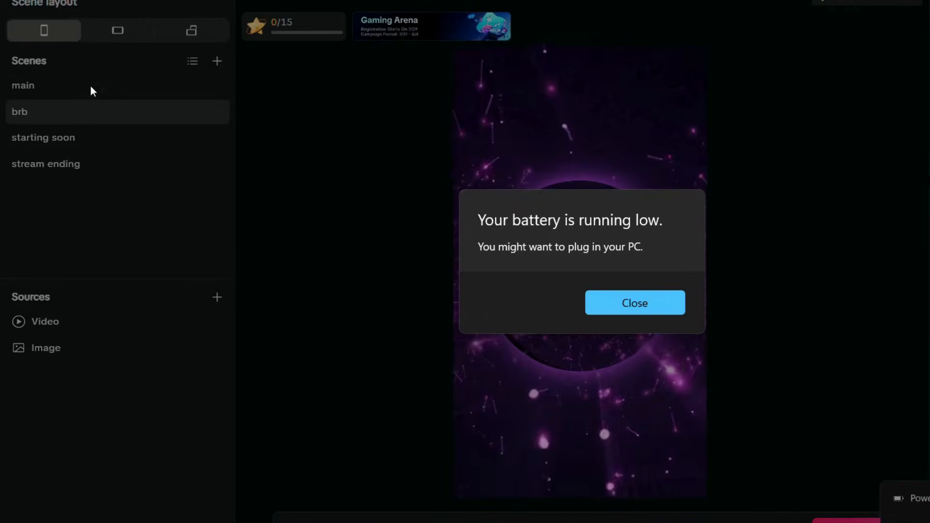
{"action": "left_click", "coordinate": [657, 305]}
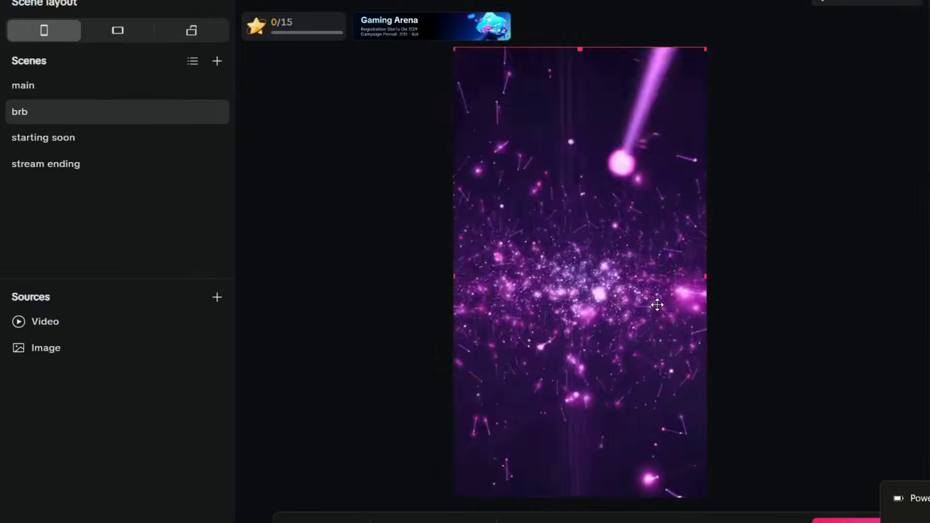